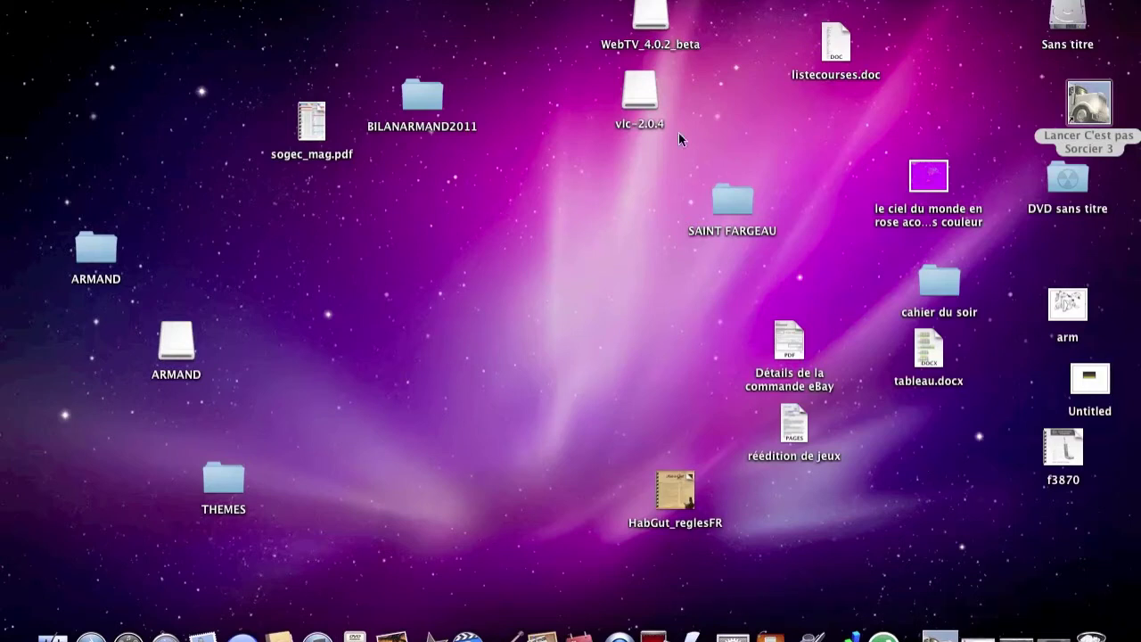
- Open the WebTV_4.0.2_beta disk image from the desktop and minimise its window
double_click(647, 21)
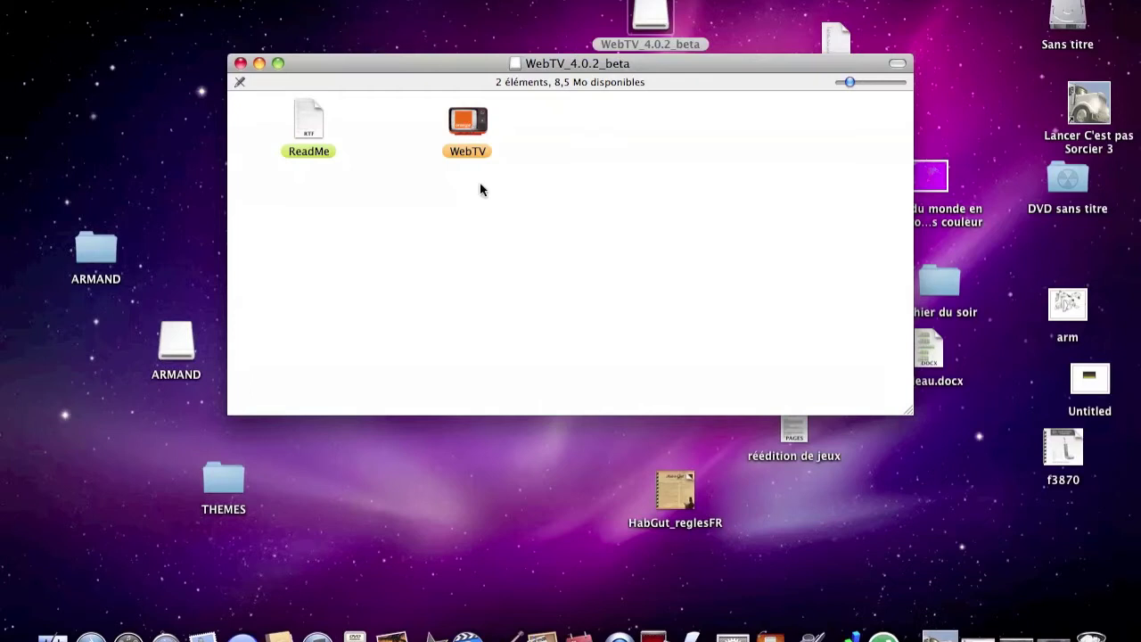
click(264, 65)
- Open the vlc-2.0.4 disk image and launch VLC from it, accepting the downloaded-application warning
click(635, 116)
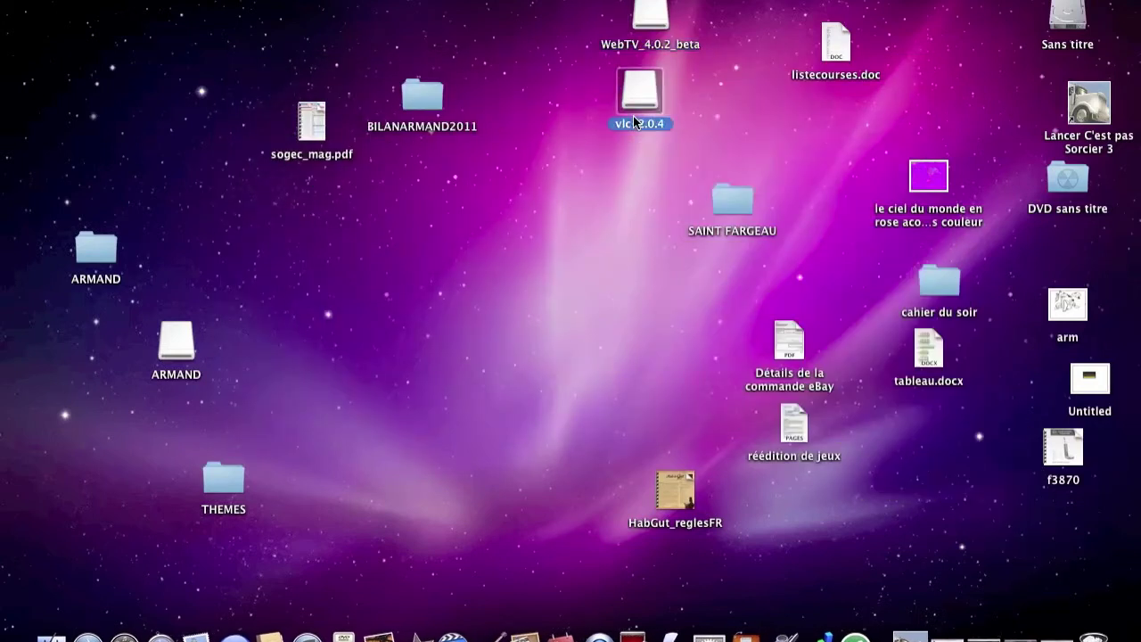
double_click(633, 116)
click(514, 363)
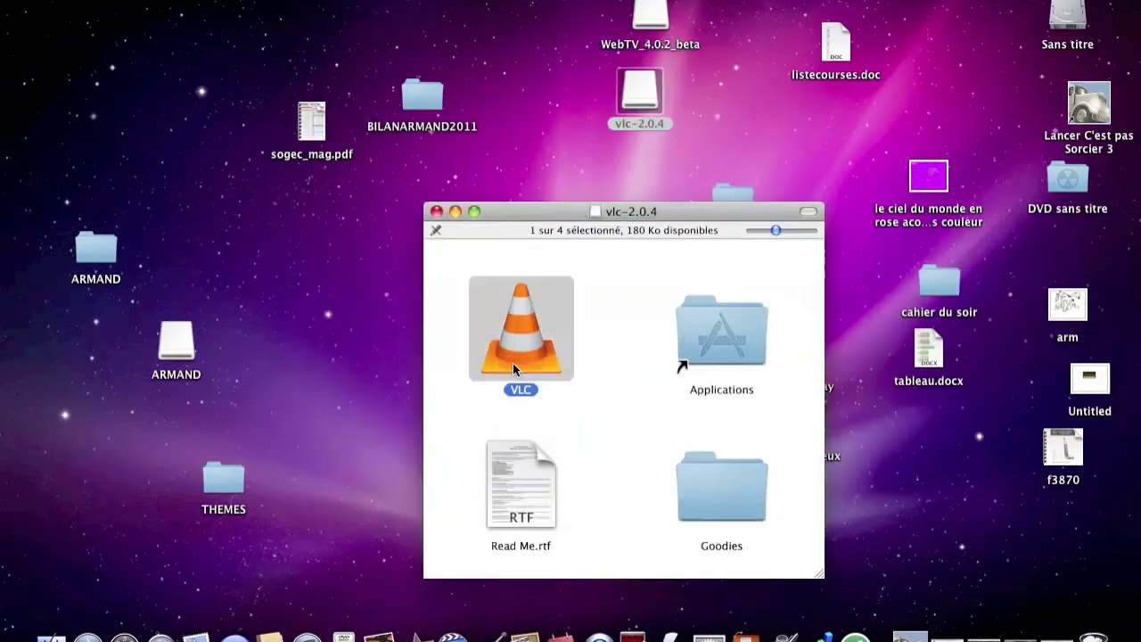
double_click(512, 362)
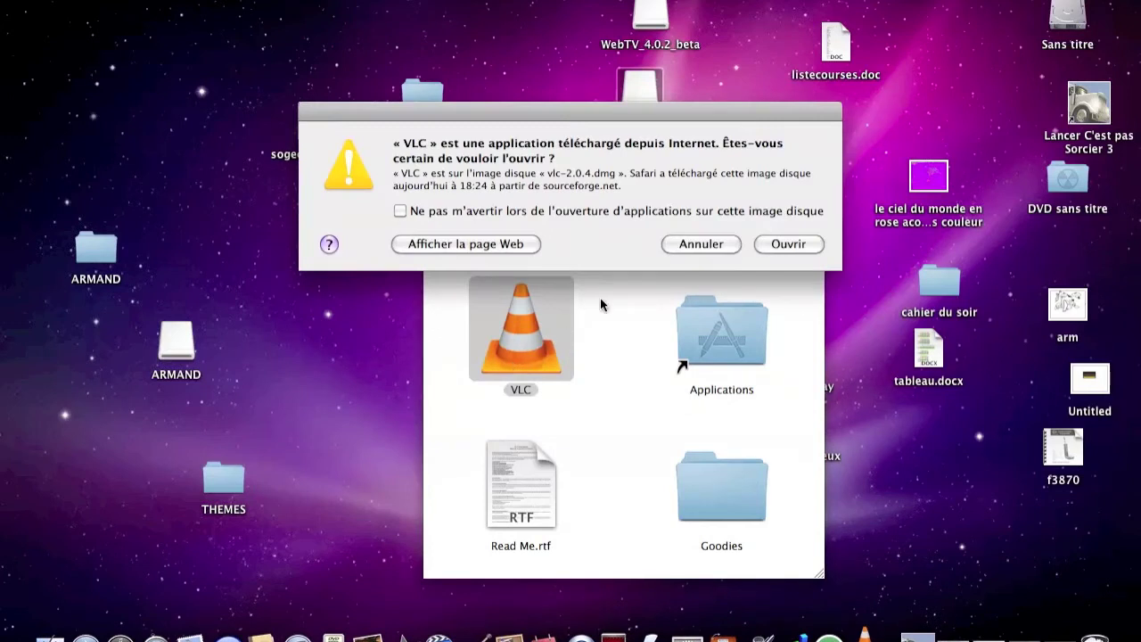
click(767, 246)
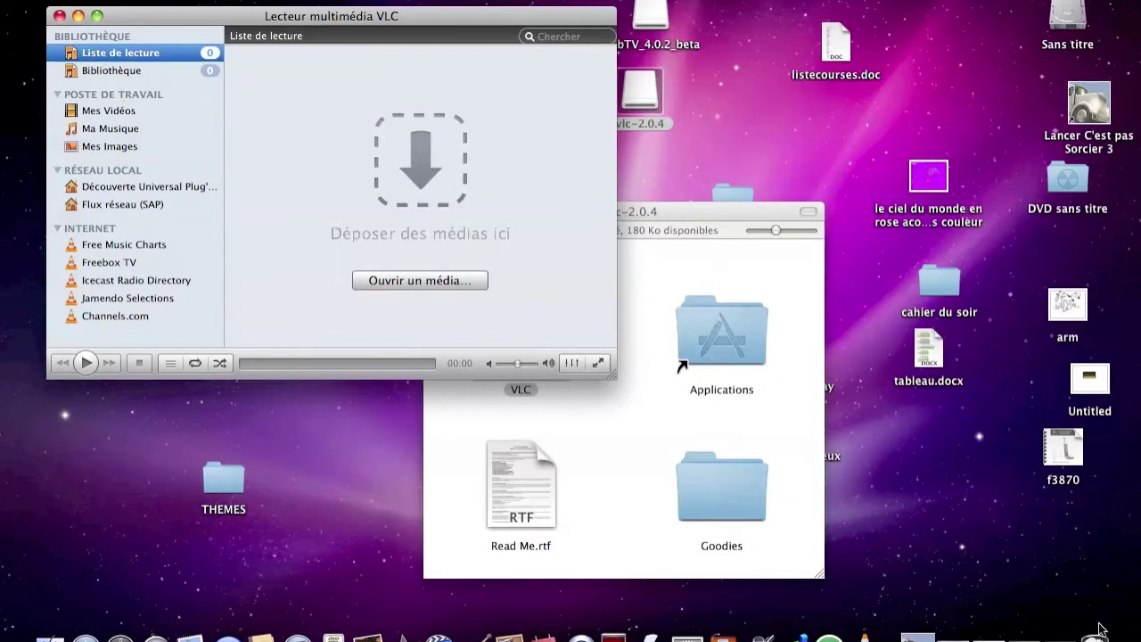
- Restore the WebTV_4.0.2_beta window and launch WebTV, accepting the download warning; minimise the disk window and move the loading window aside
click(1065, 633)
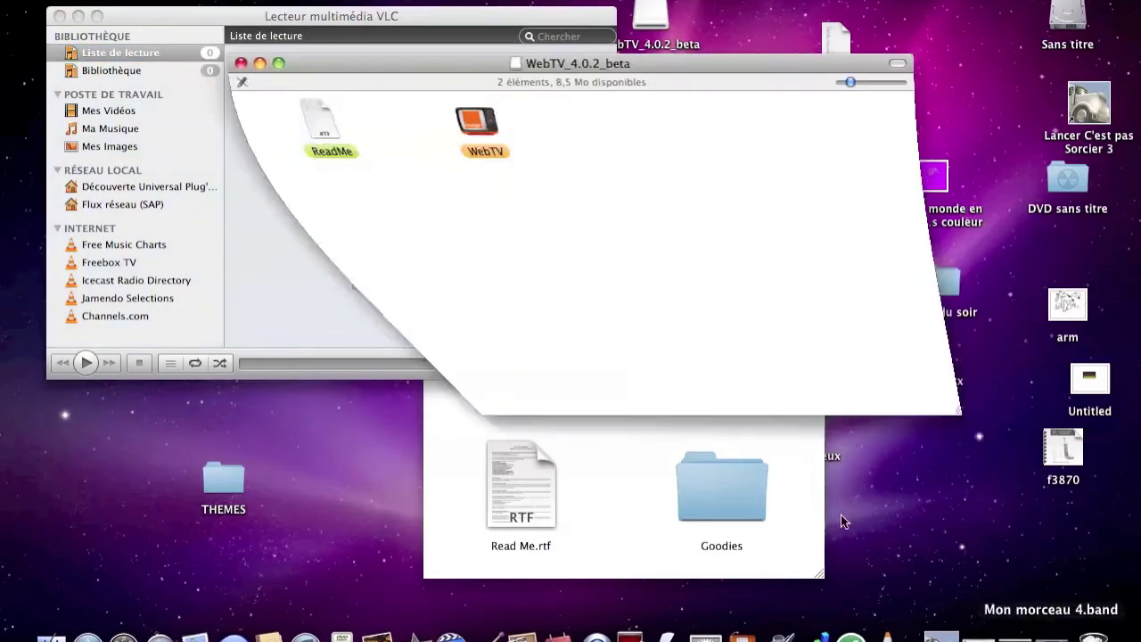
double_click(464, 145)
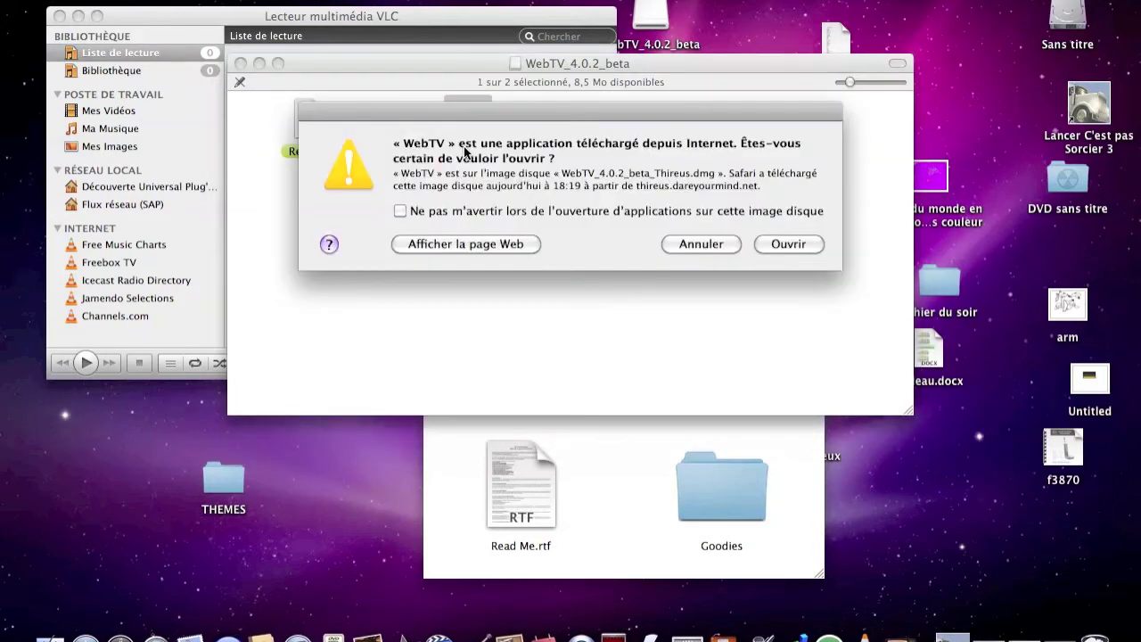
click(800, 243)
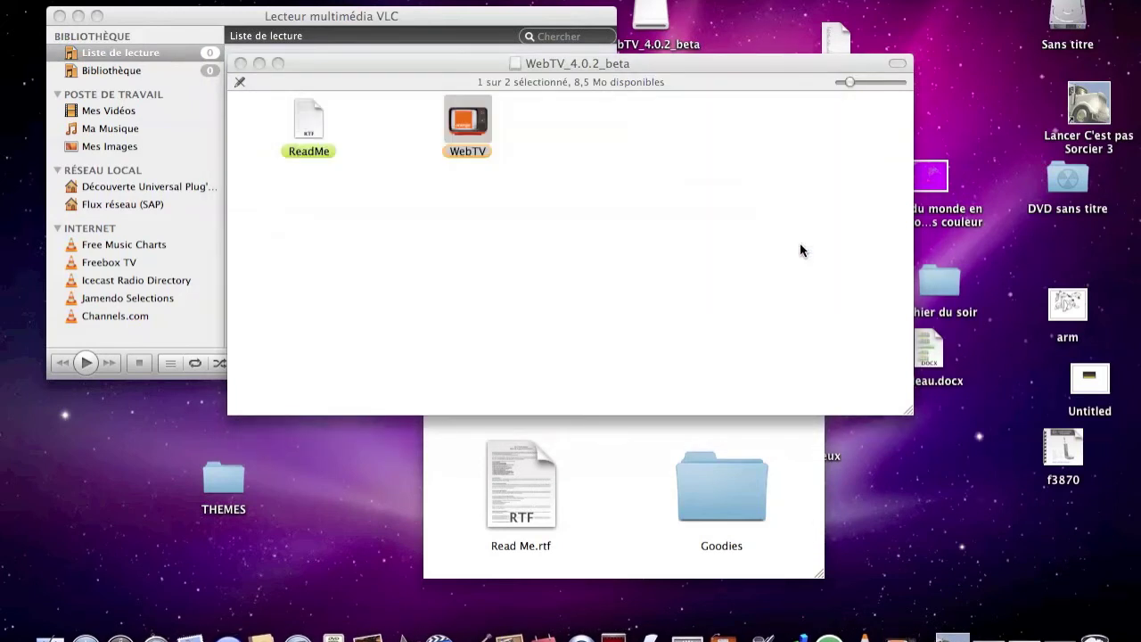
click(260, 63)
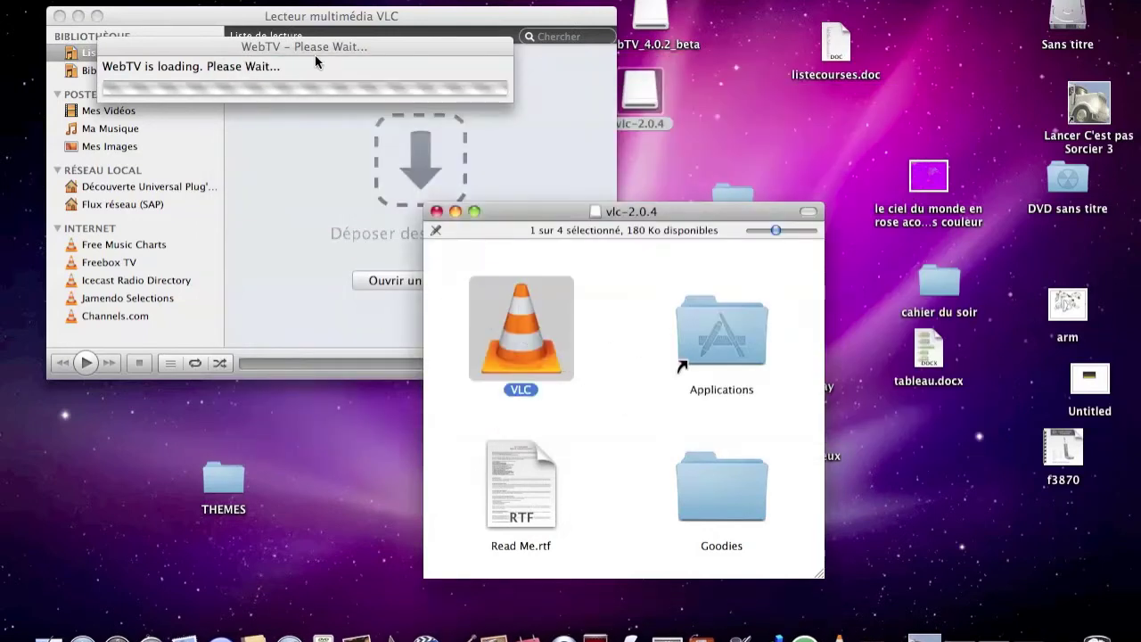
drag(313, 48, 642, 114)
drag(852, 606, 395, 230)
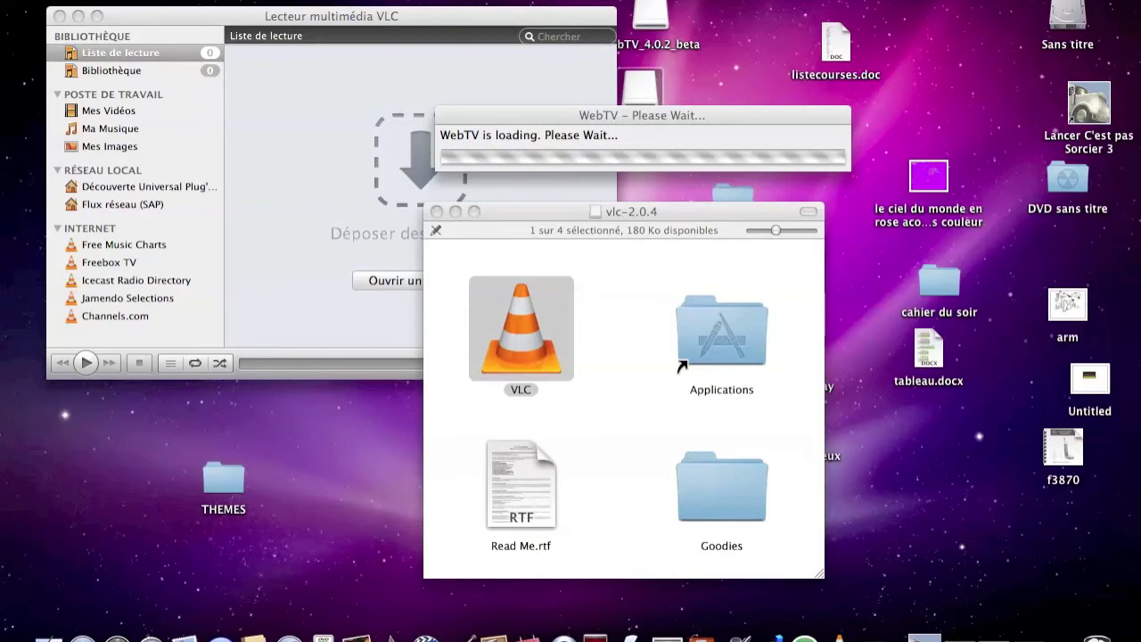
drag(515, 113, 567, 110)
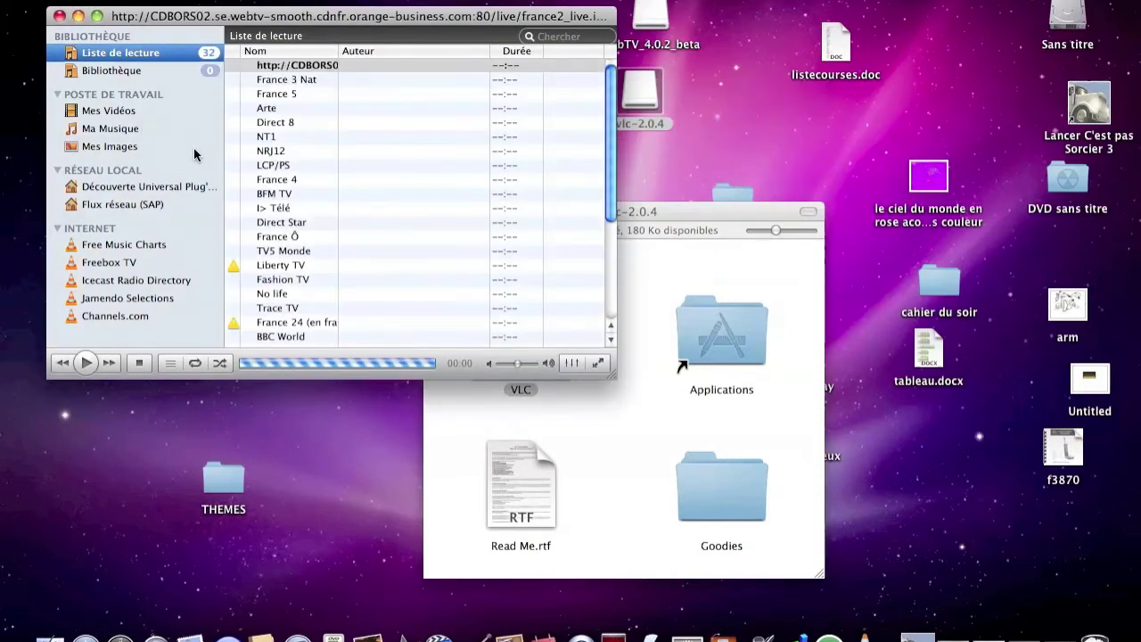
- Start the No life channel from the VLC playlist, and clear and close the Errors and Warnings window
double_click(280, 295)
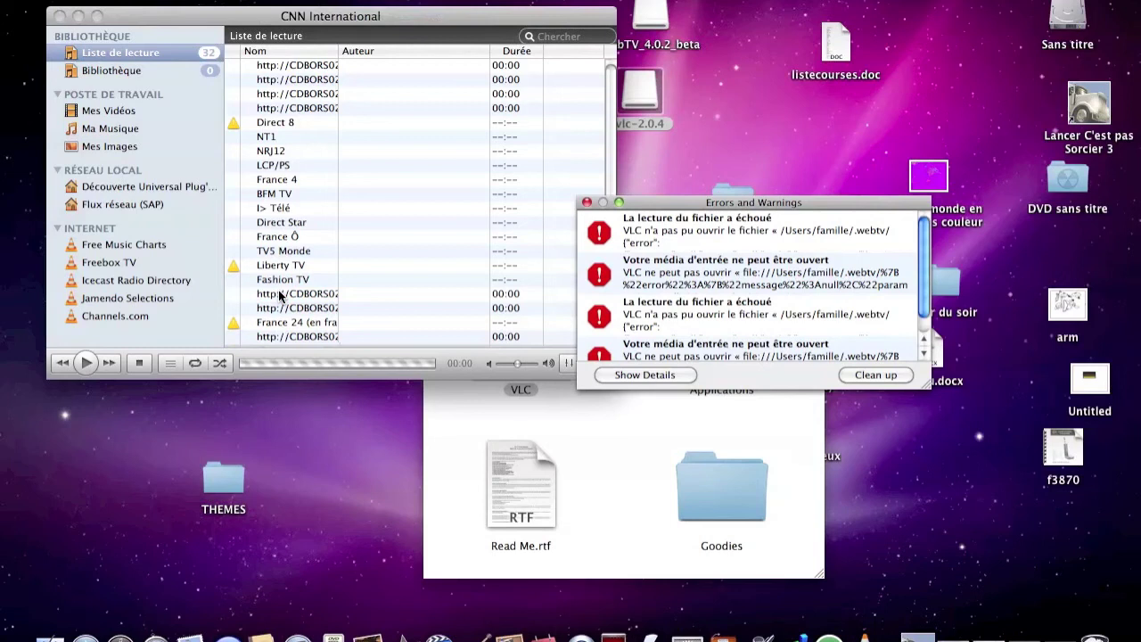
click(872, 375)
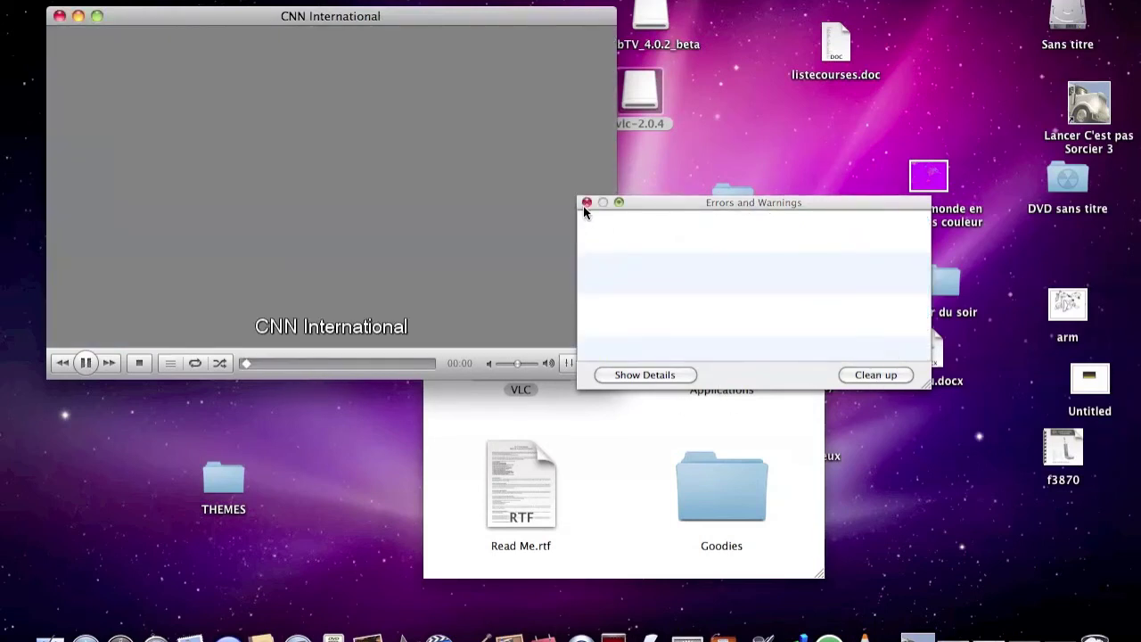
click(585, 204)
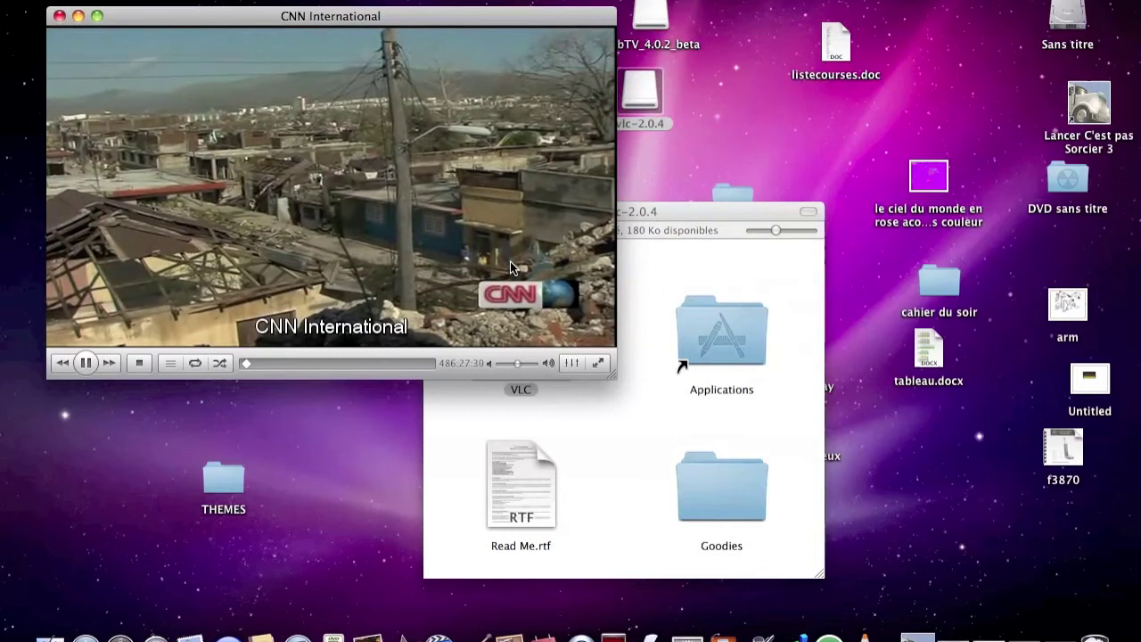
- Stop the CNN International stream and start the NT1 channel from the playlist
click(131, 366)
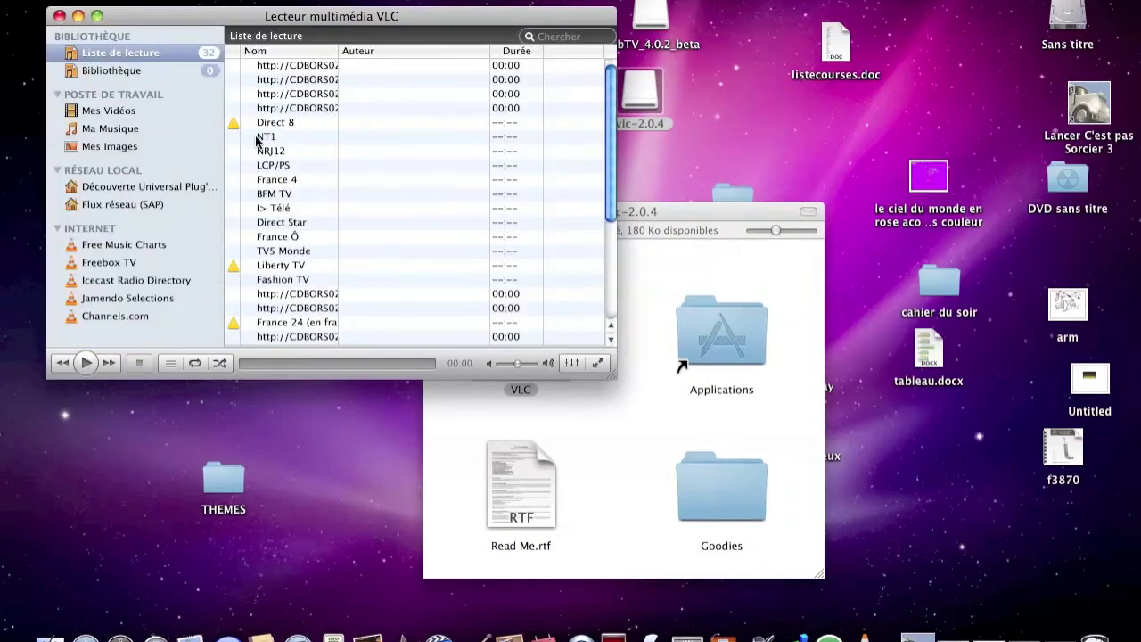
double_click(259, 138)
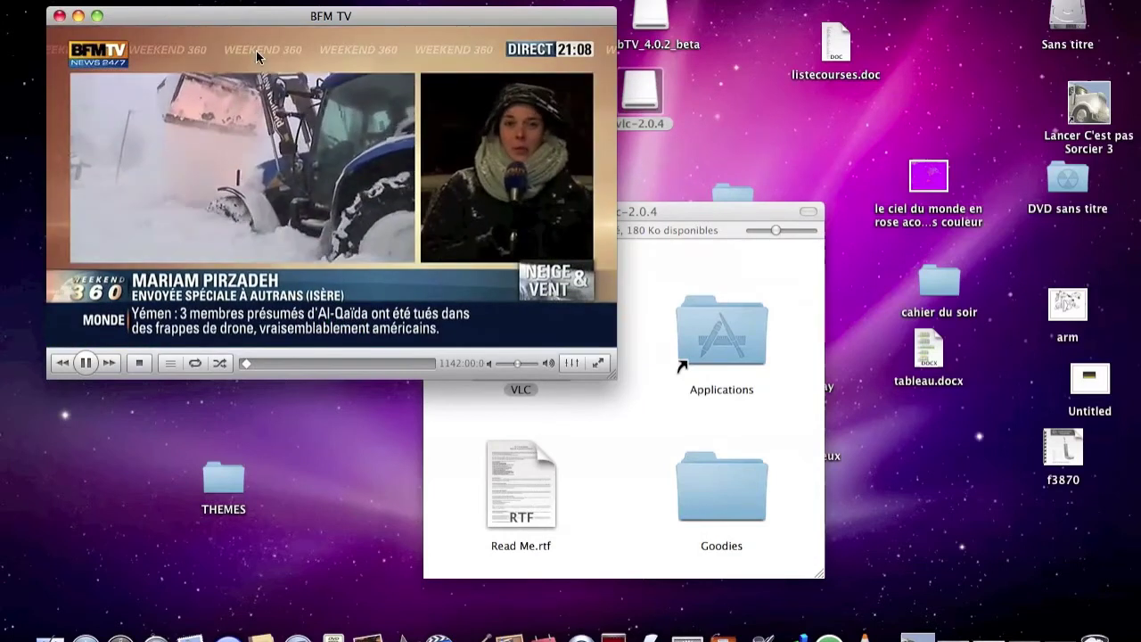
- Show the playback commands to point out Enregistrer, and close the VLC player window
click(227, 0)
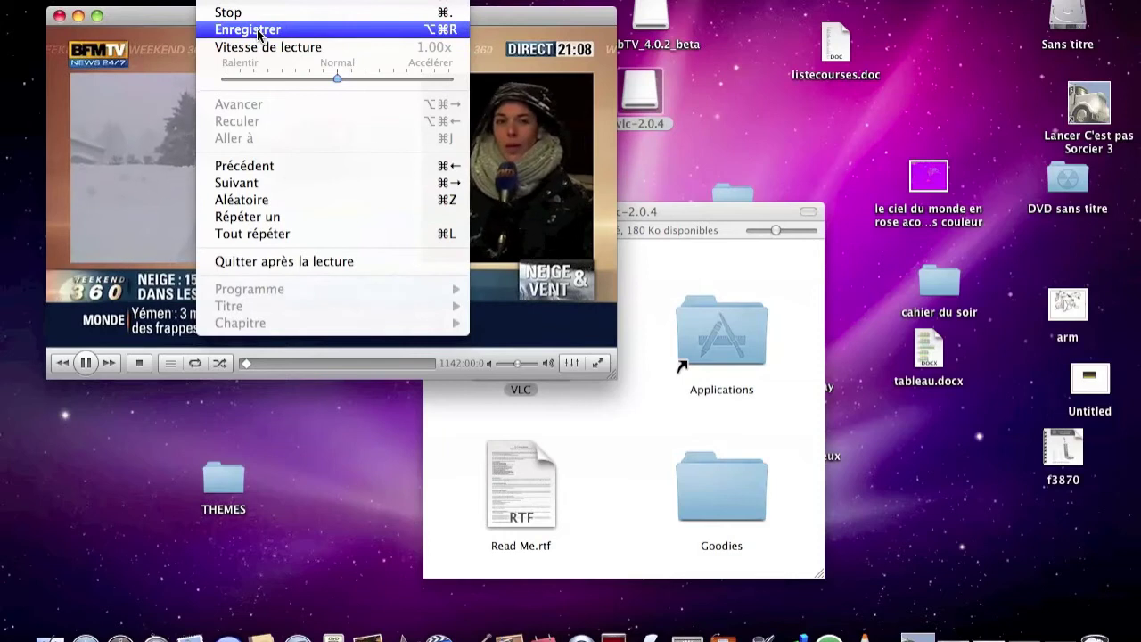
click(245, 0)
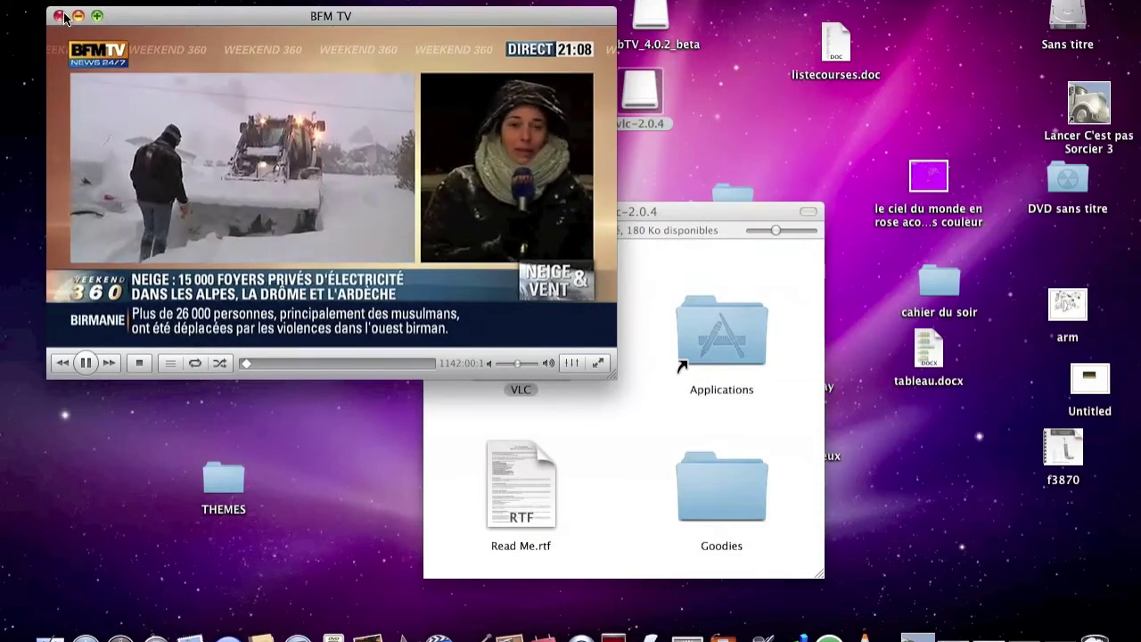
click(60, 16)
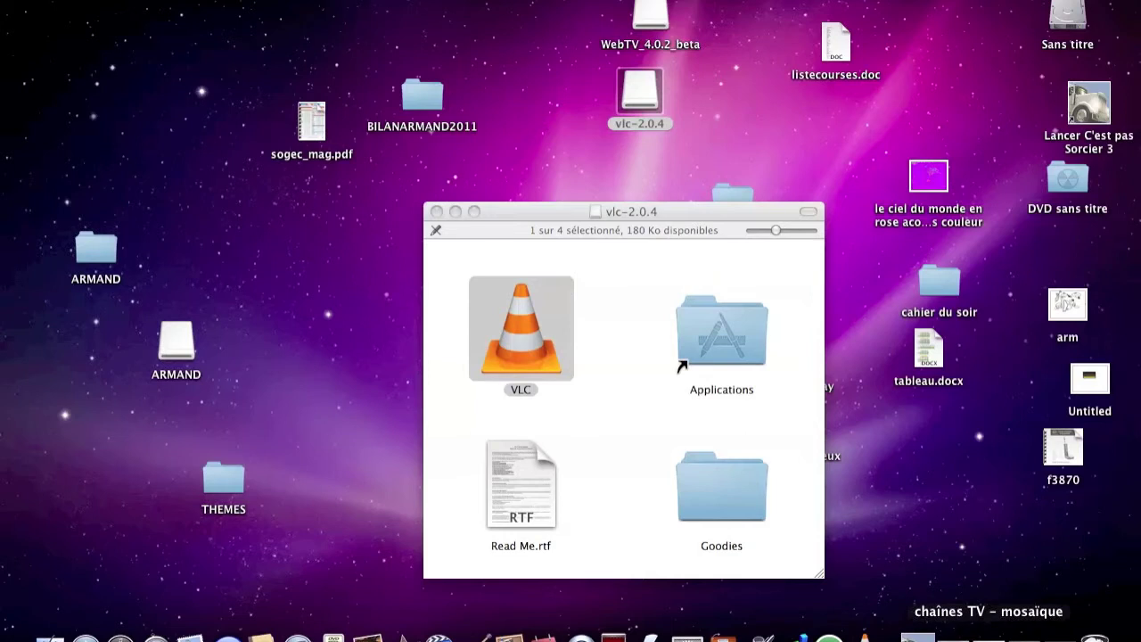
- Restore the minimised Orange TV channel mosaic in Safari and start the France 2 live channel
click(988, 634)
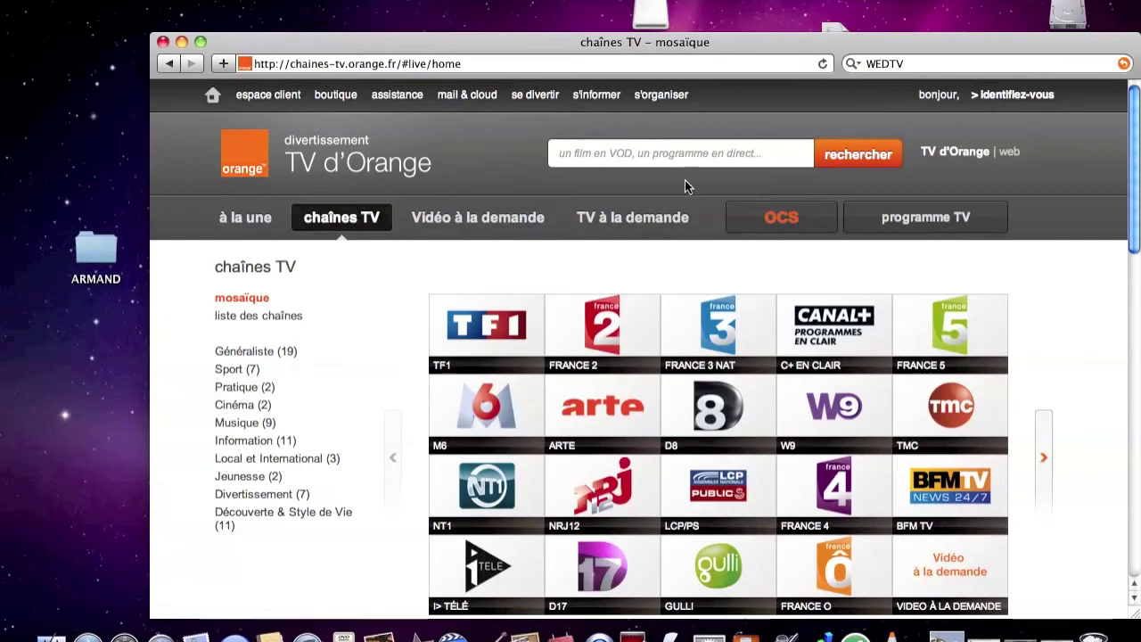
mouse_move(602, 335)
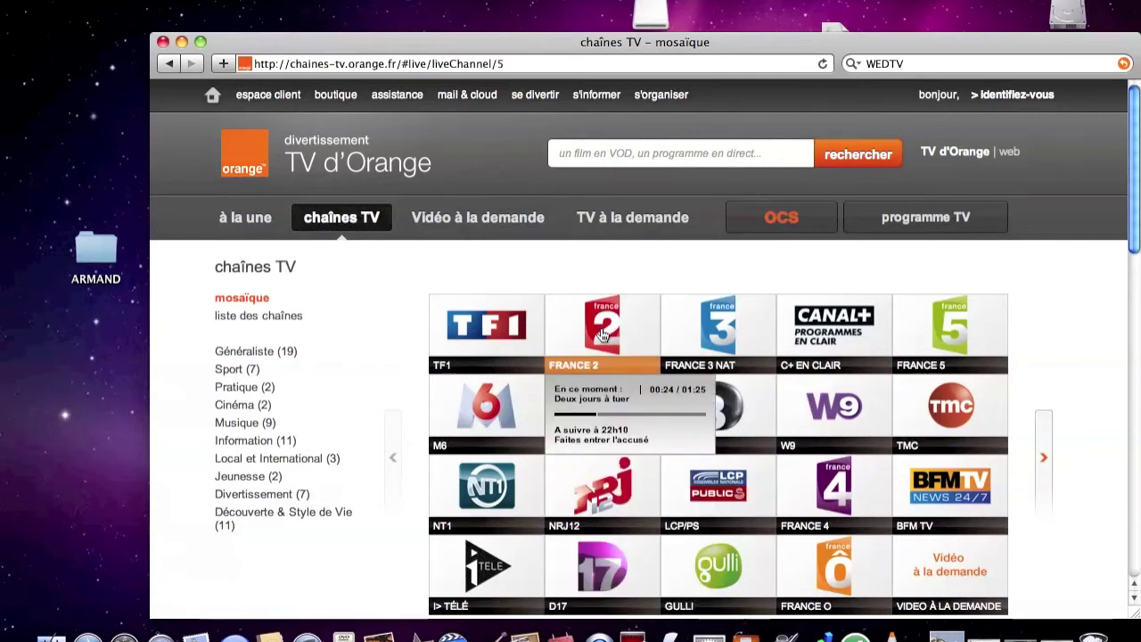
click(602, 335)
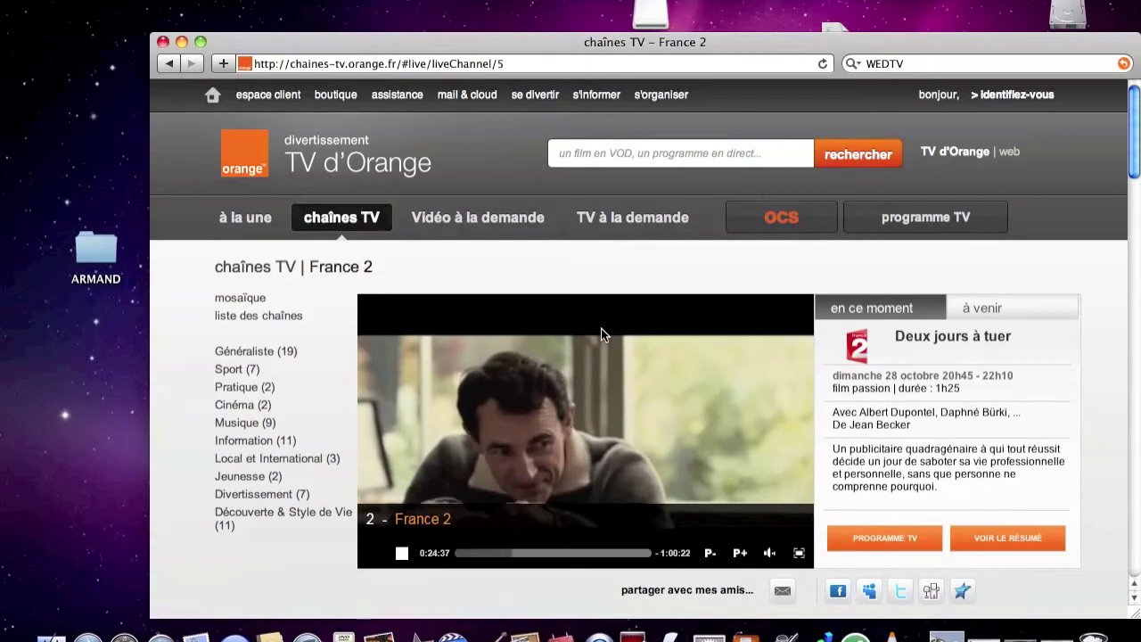
- View the France 2 stream in full screen, leave full screen and close the browser window
click(799, 553)
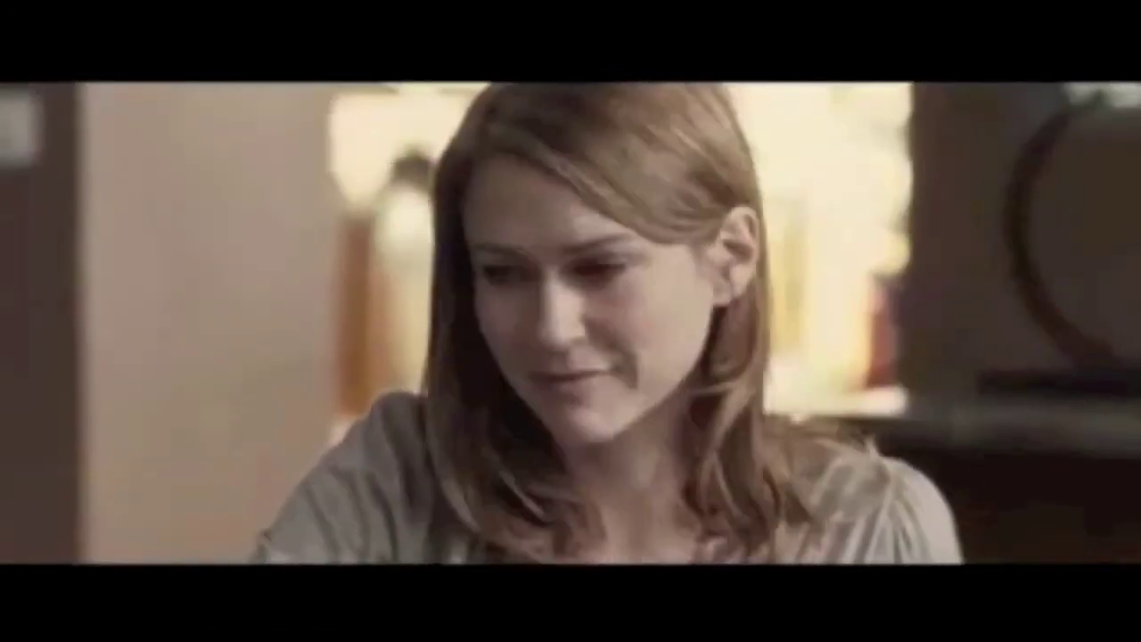
key(Escape)
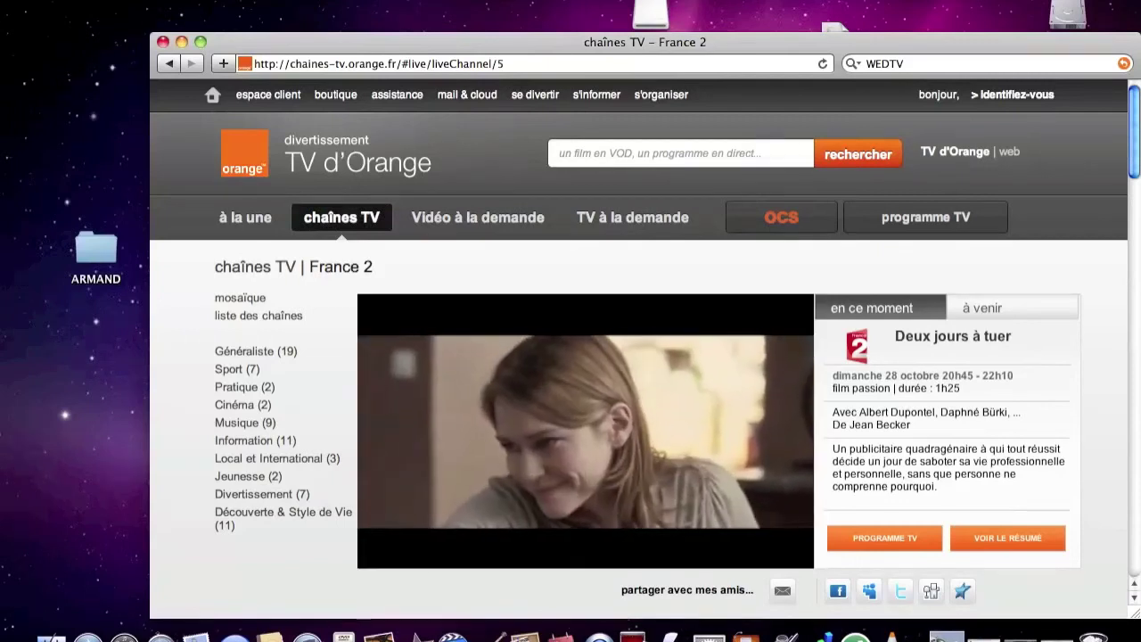
click(163, 43)
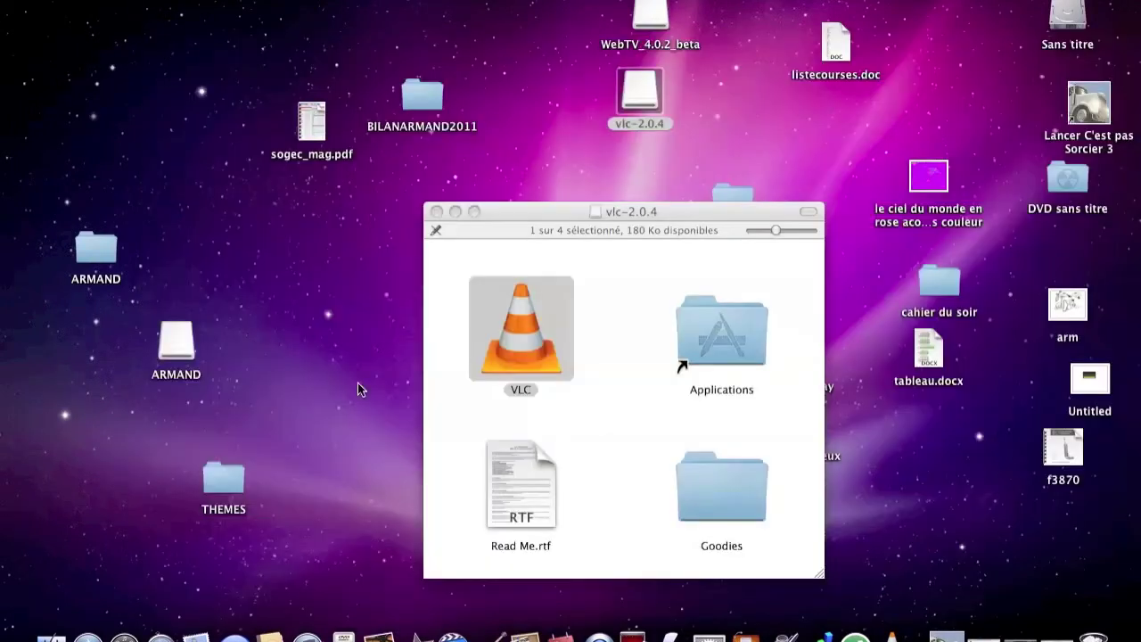
- Close the vlc-2.0.4 window, and restore and close the WebTV_4.0.2_beta window
click(436, 211)
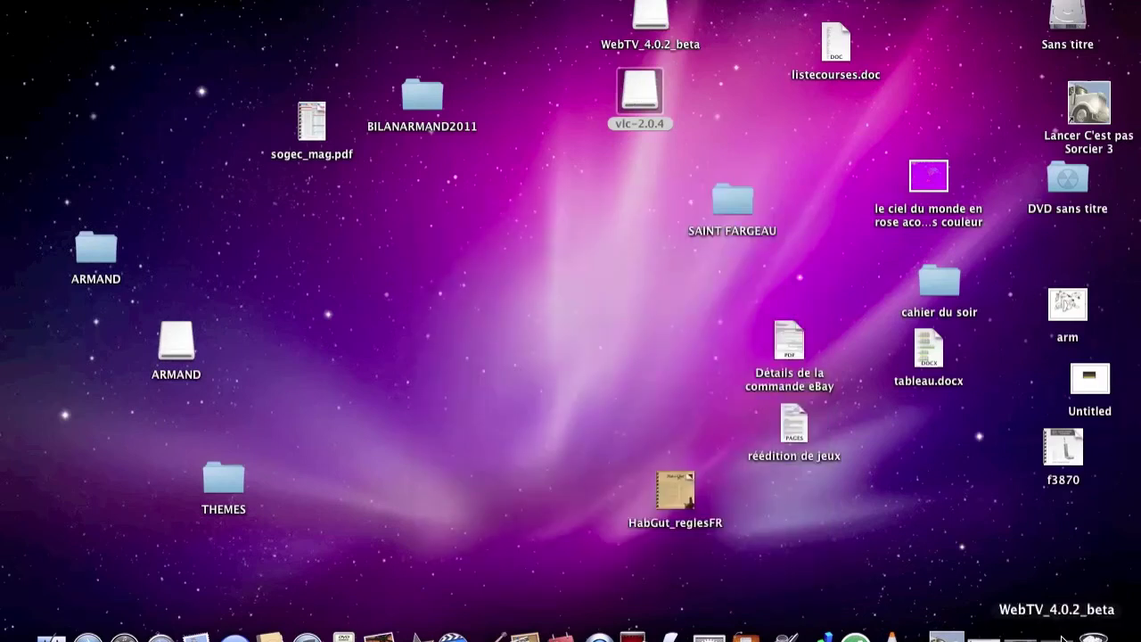
click(1045, 624)
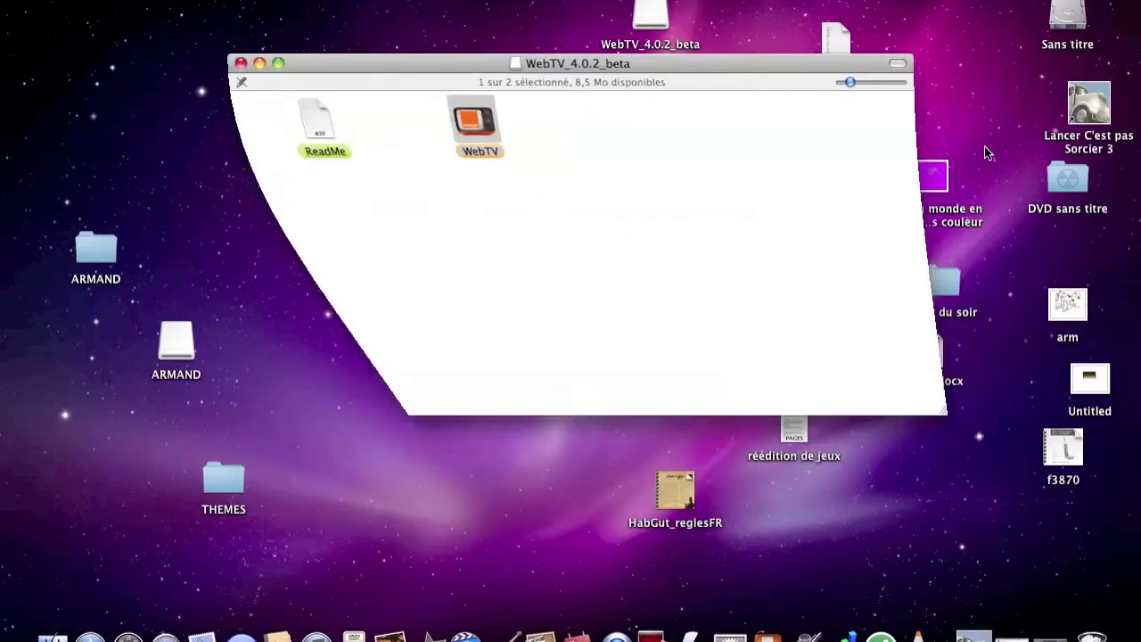
click(240, 65)
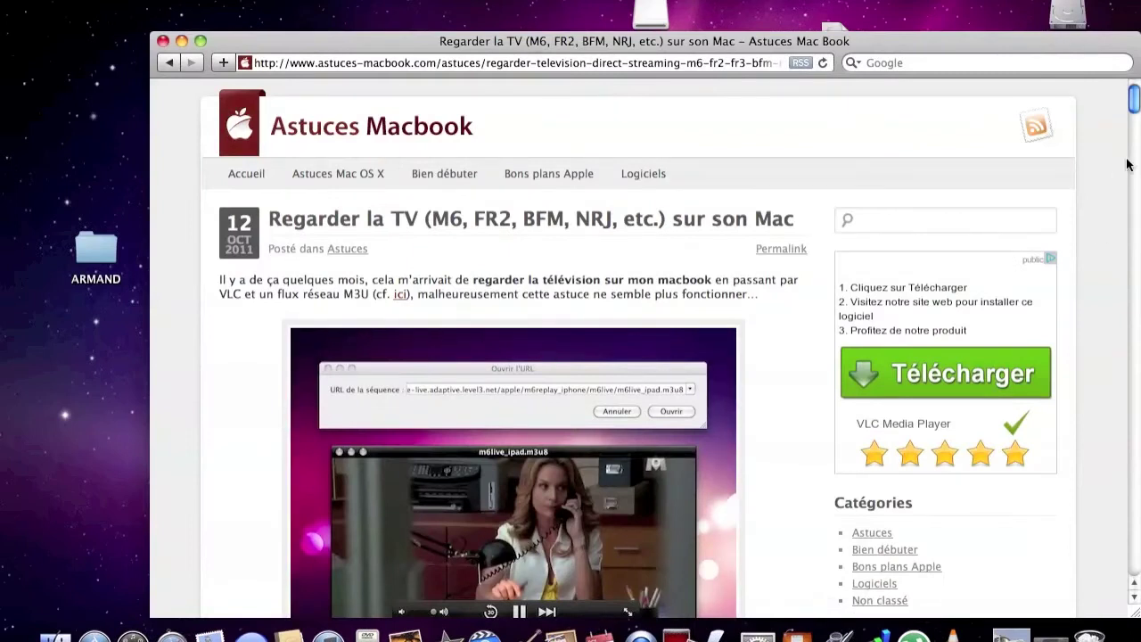
- Copy the full Direct Star stream address from the Astuces Macbook article and minimise the browser window
drag(1135, 98, 1138, 174)
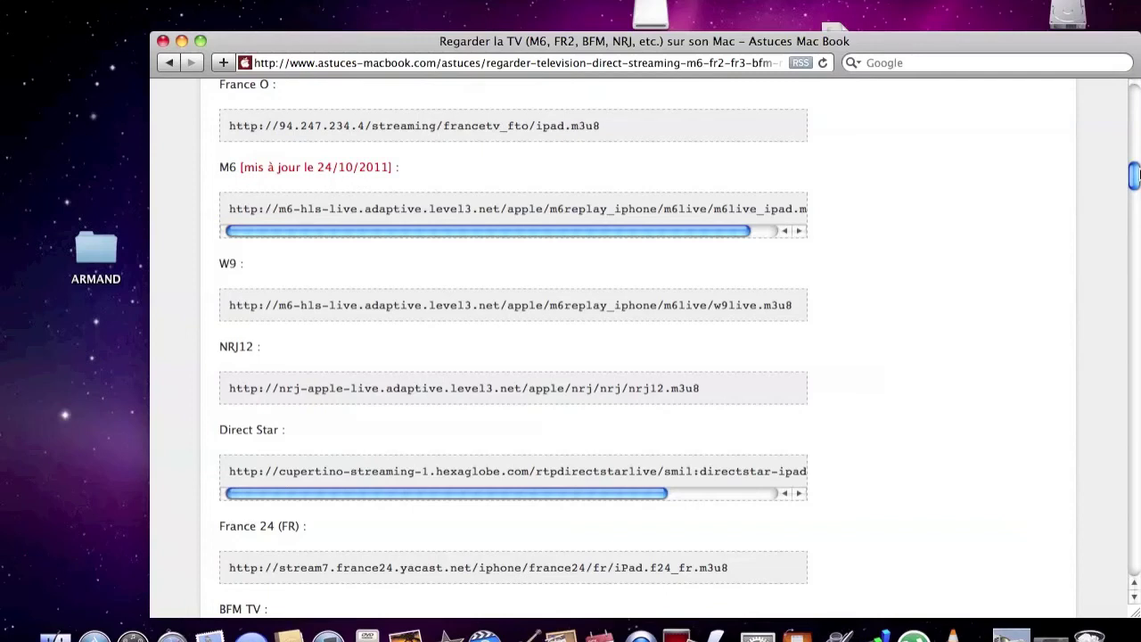
mouse_move(1137, 174)
mouse_down()
mouse_move(1135, 215)
mouse_move(1133, 178)
mouse_up()
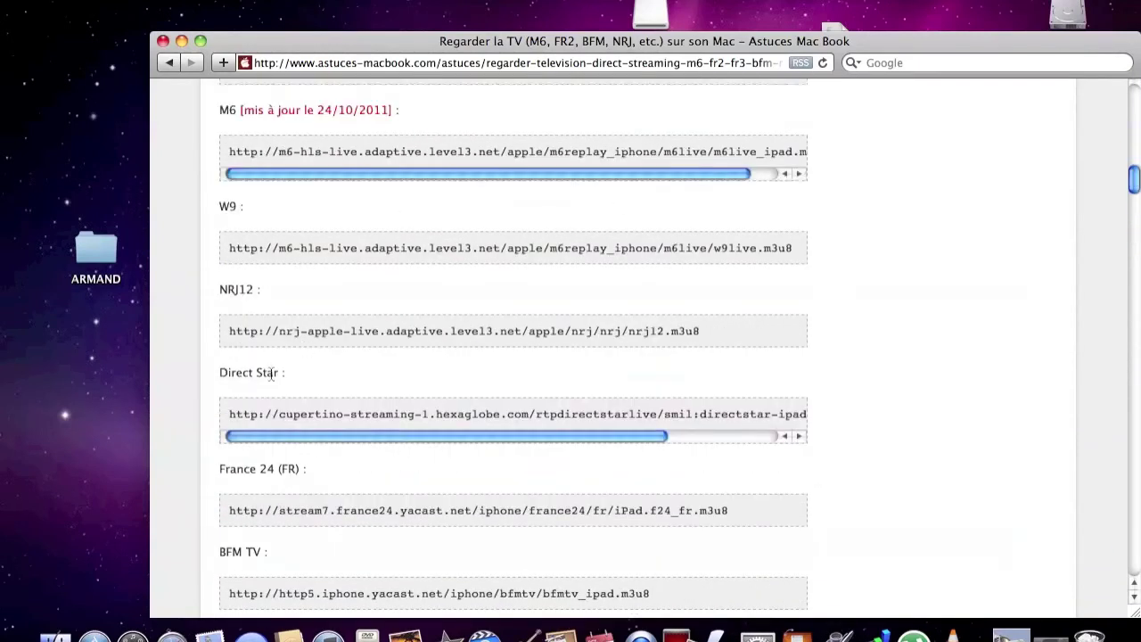
drag(228, 413, 279, 413)
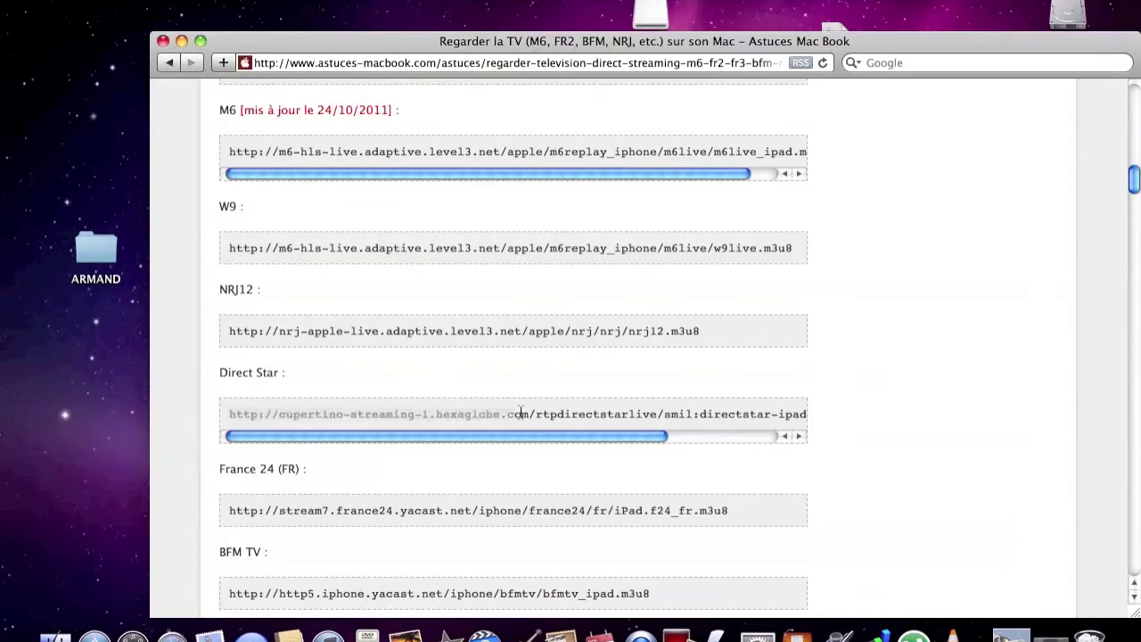
drag(794, 415, 824, 414)
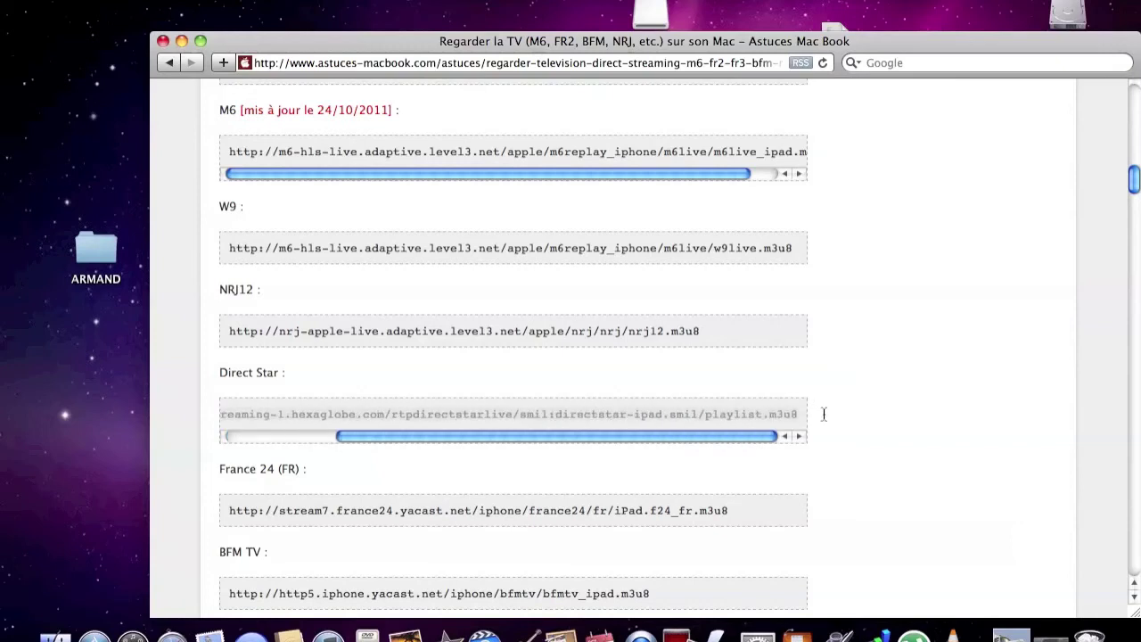
click(178, 2)
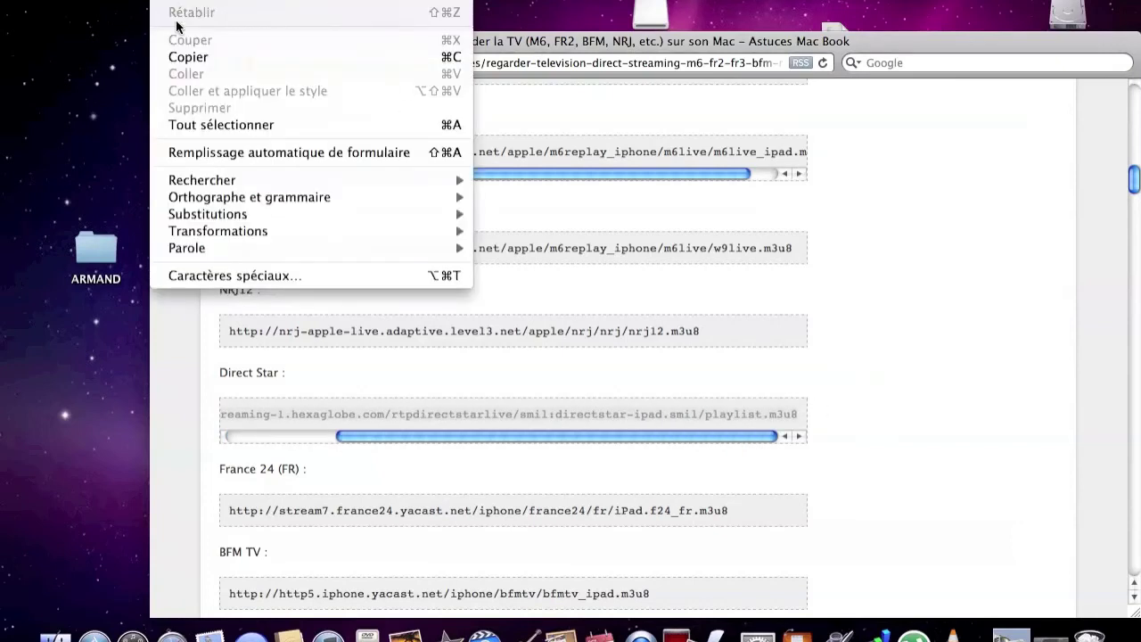
click(180, 48)
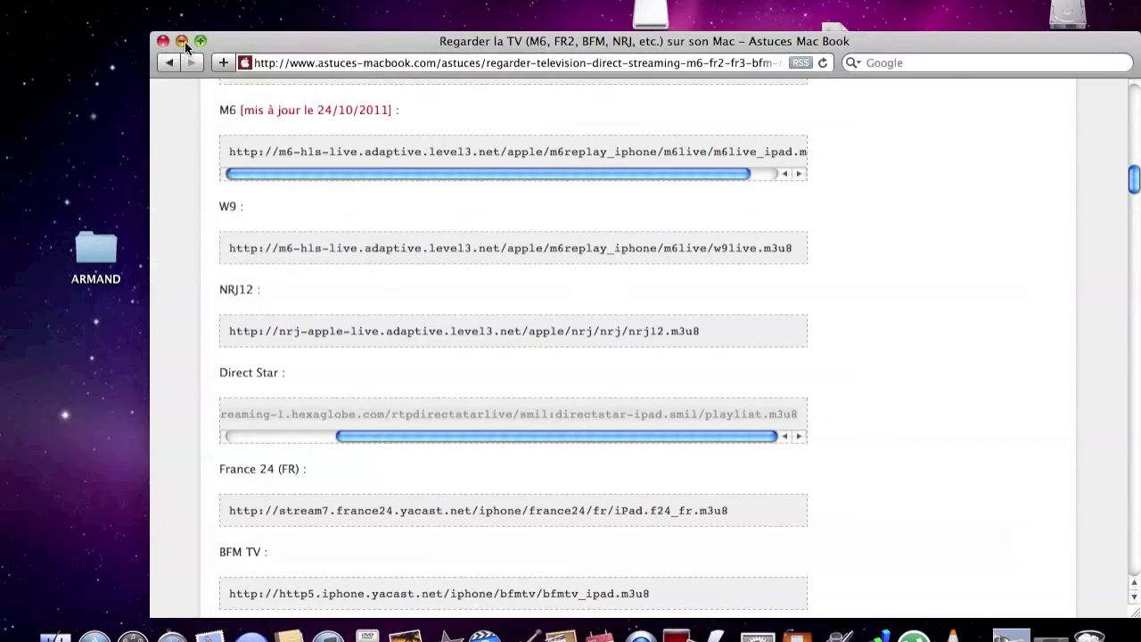
click(182, 41)
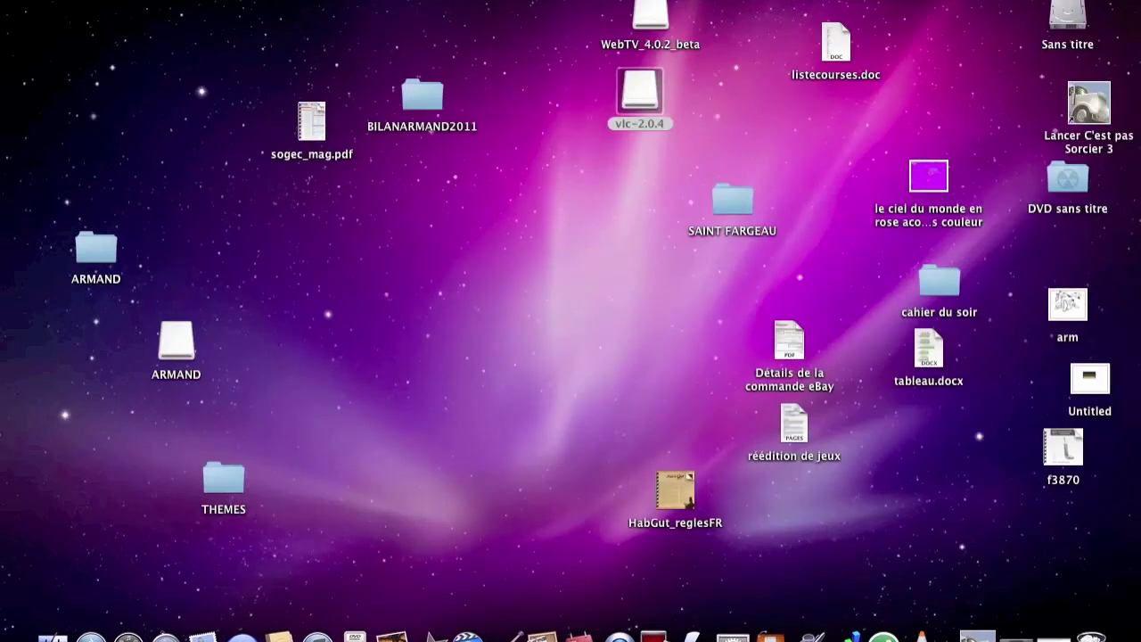
- Open the copied Direct Star stream address as a URL in QuickTime Player
click(182, 2)
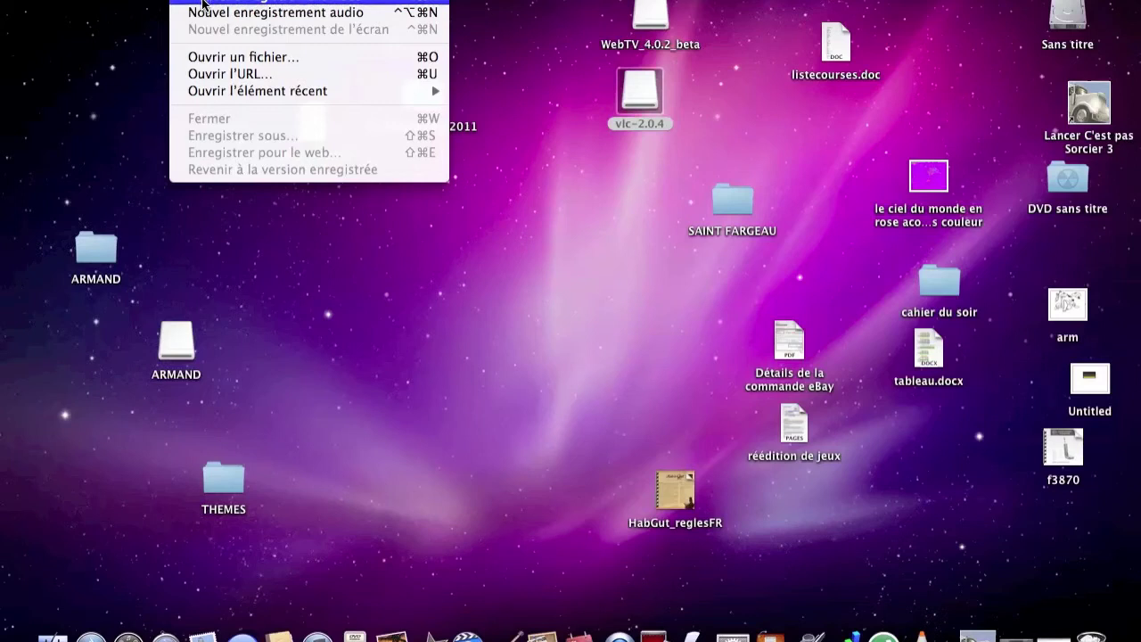
click(230, 75)
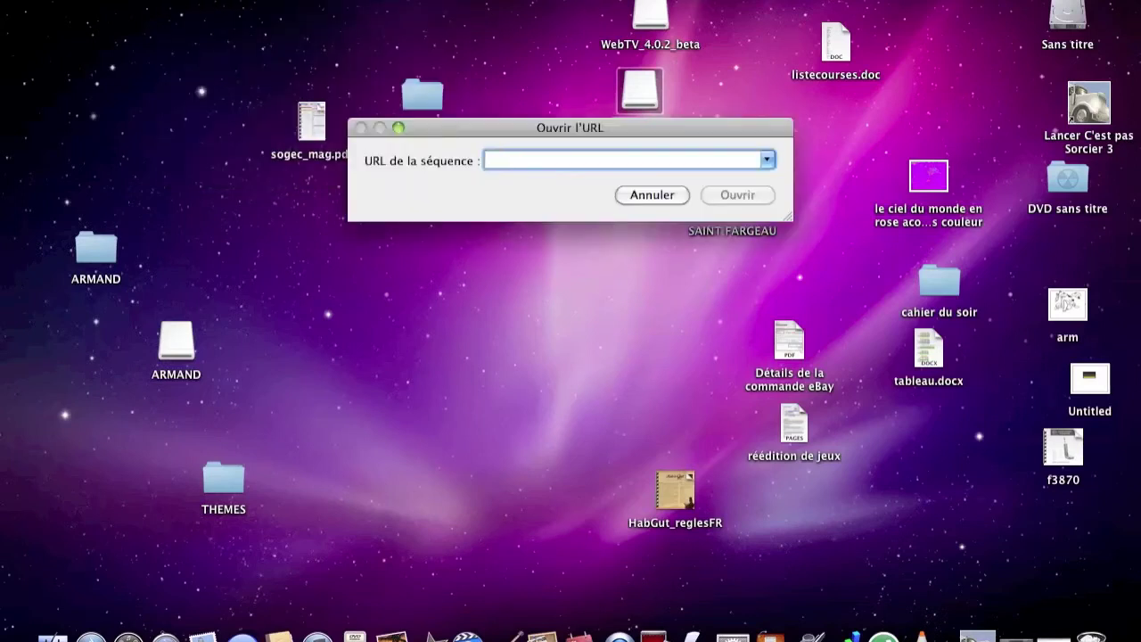
click(247, 1)
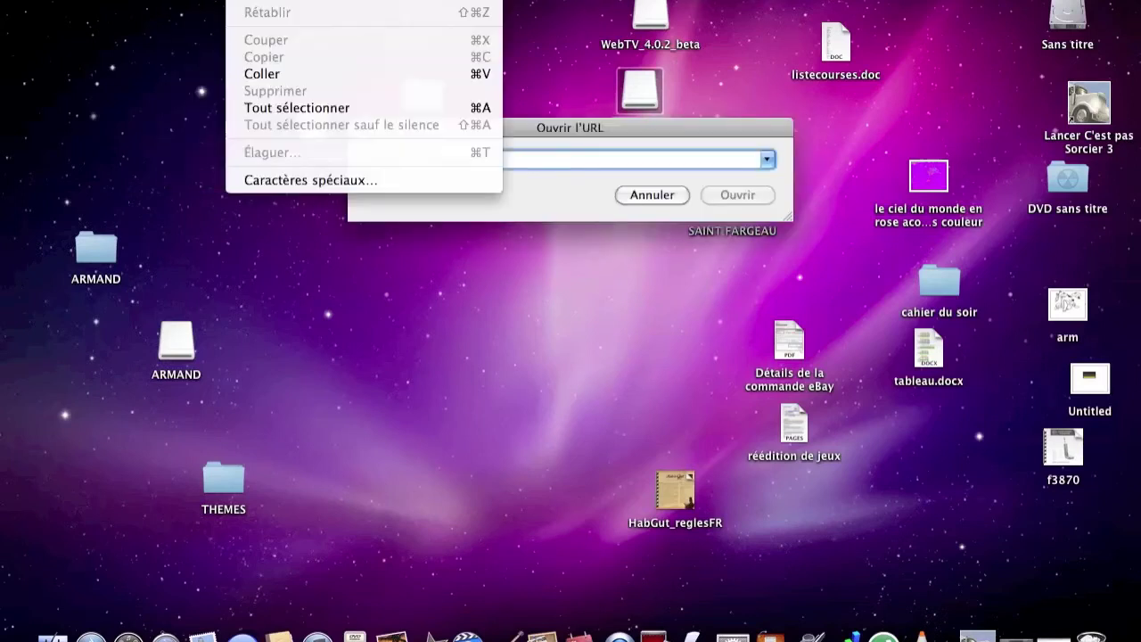
click(290, 73)
click(736, 195)
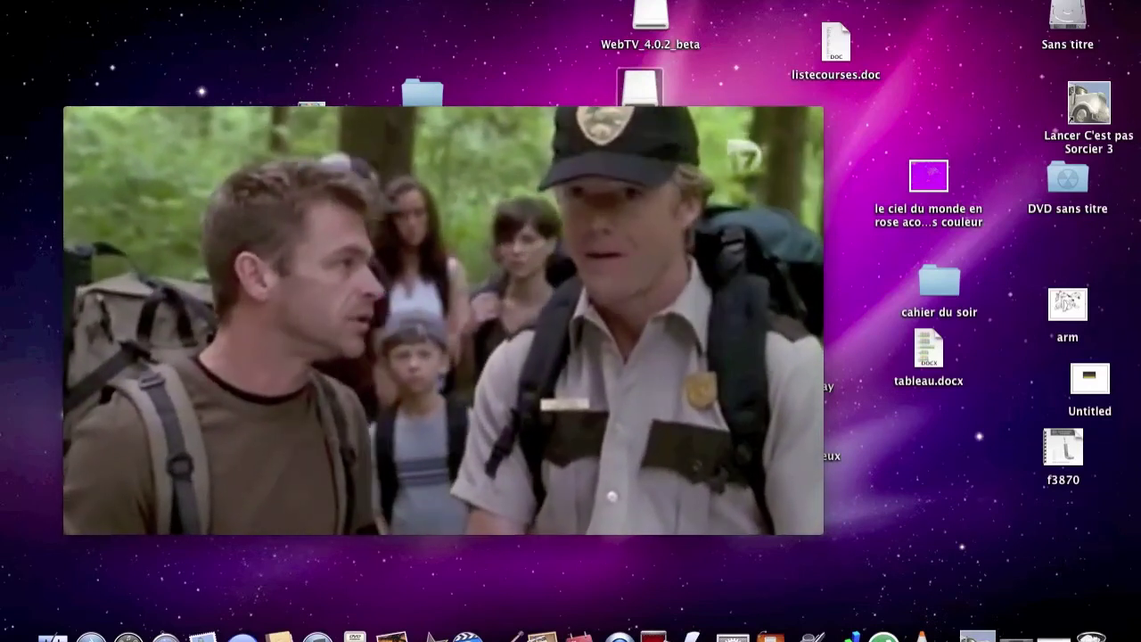
click(308, 0)
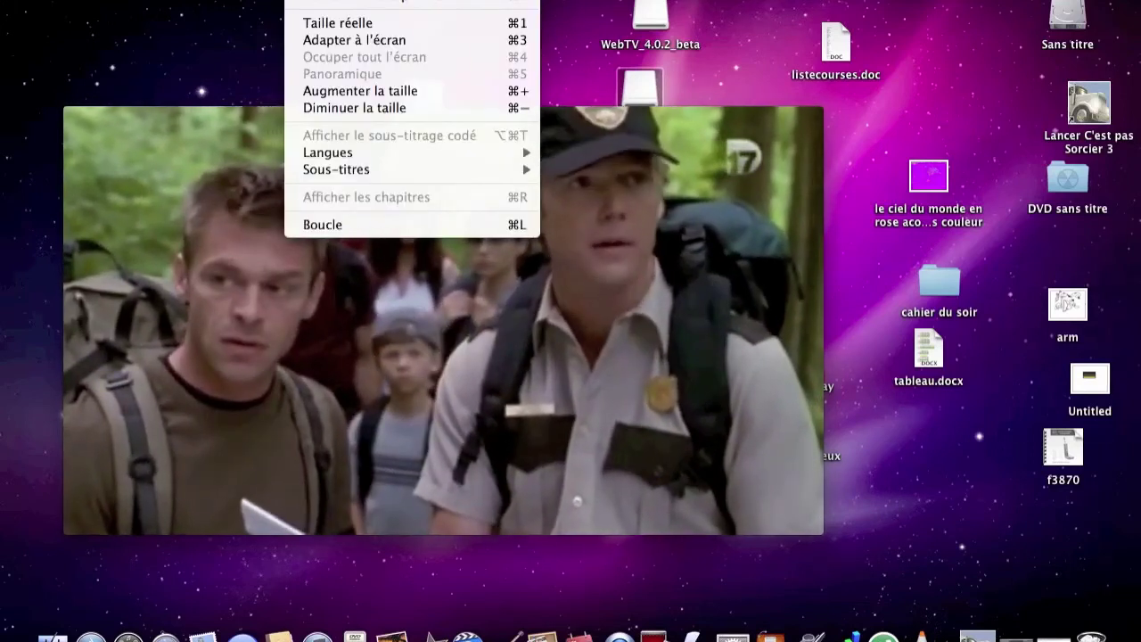
mouse_move(255, 0)
mouse_move(198, 0)
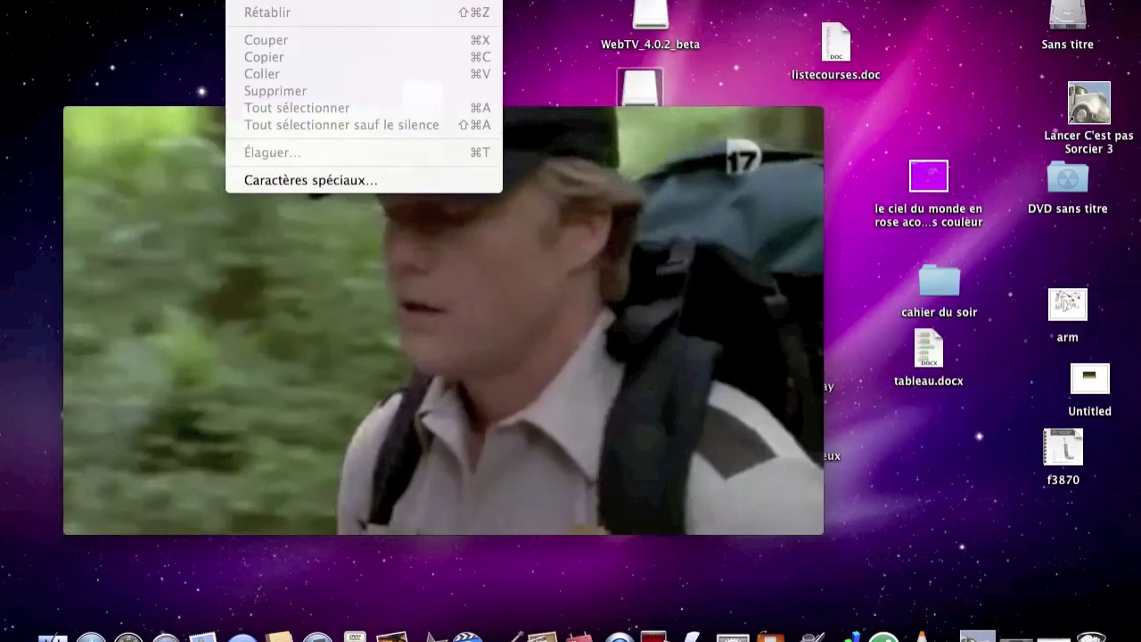
mouse_move(317, 0)
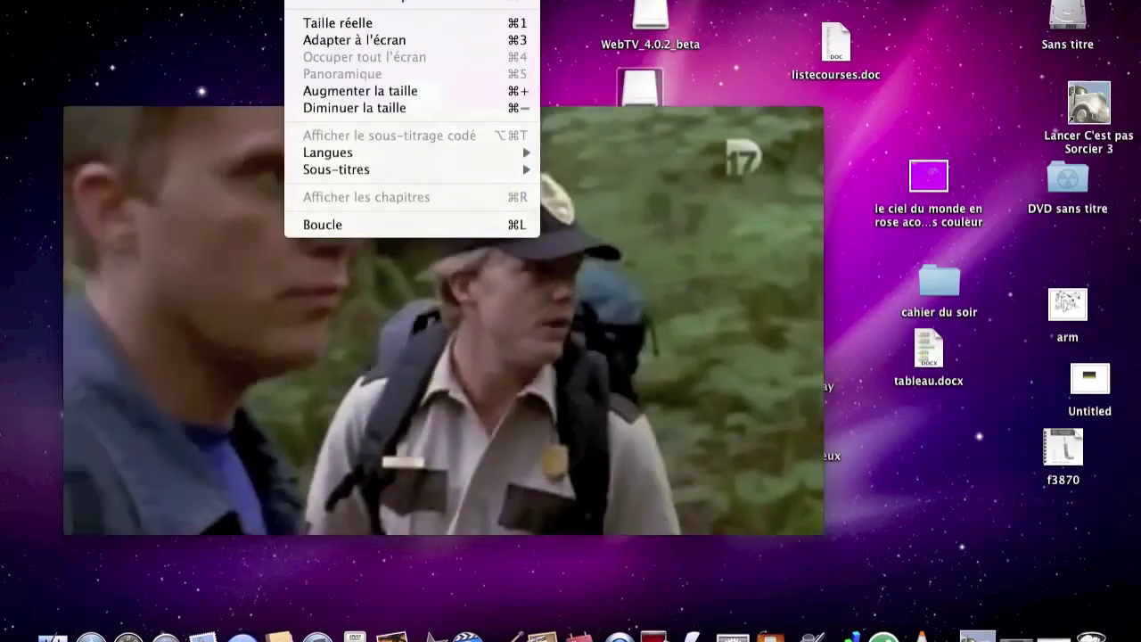
mouse_move(392, 0)
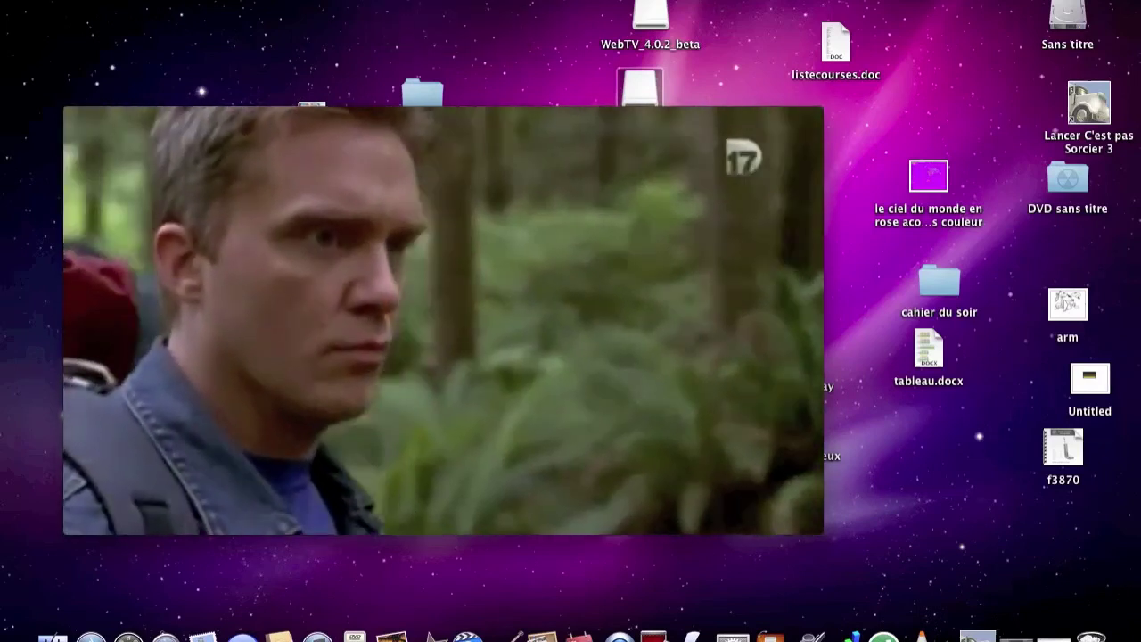
click(248, 140)
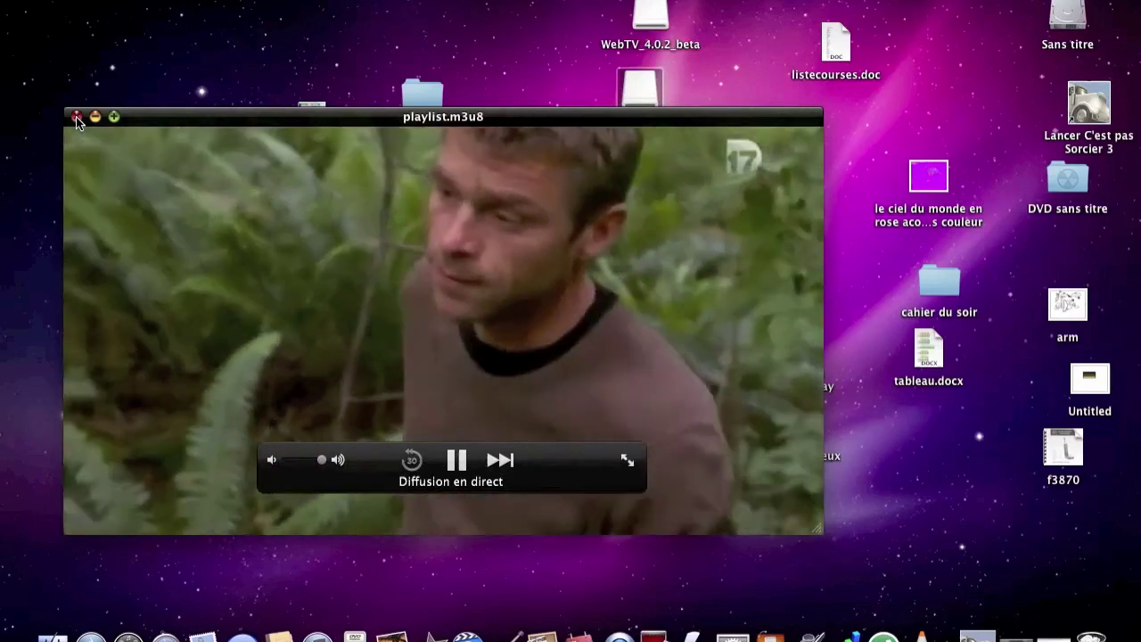
- Close the playlist.m3u8 stream window and move the Astuces Mac Book article window slightly up
click(76, 117)
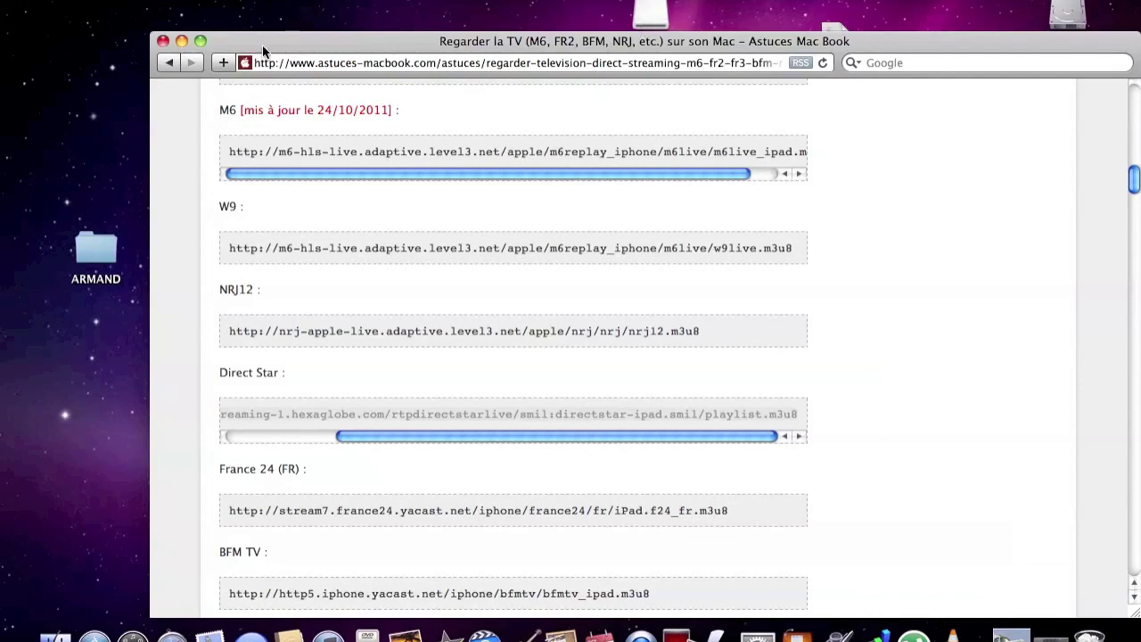
drag(262, 44, 251, 22)
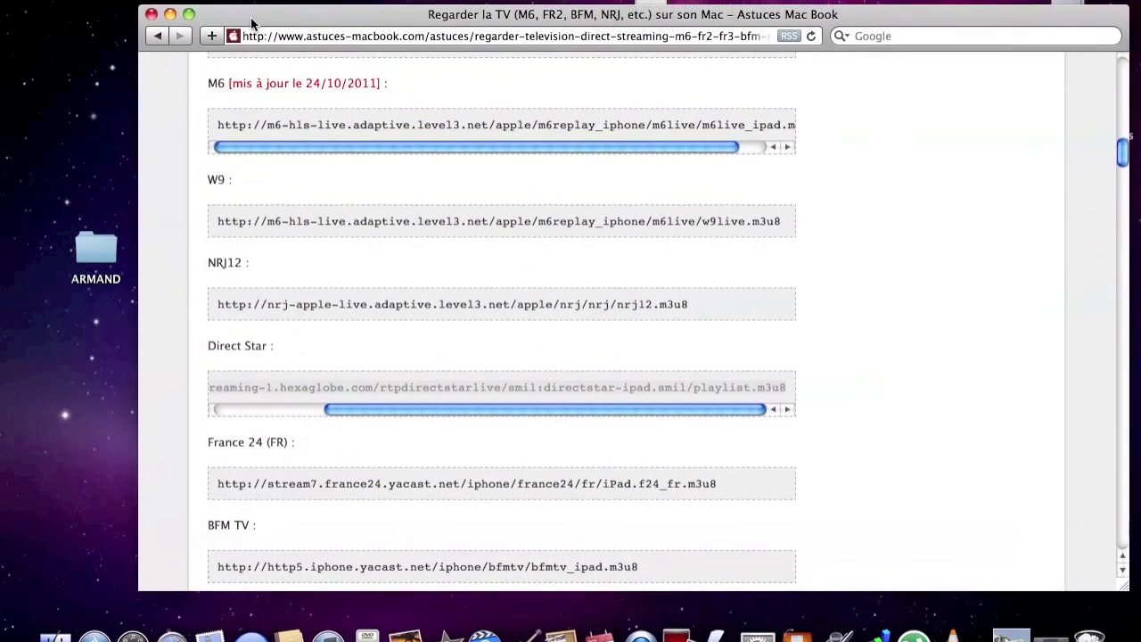